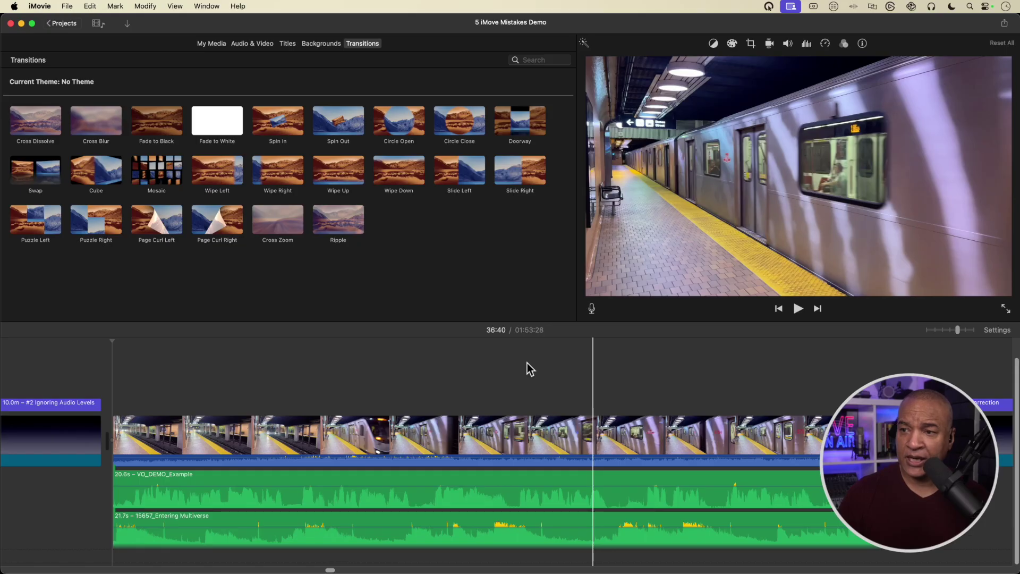
Play the subway section from its beginning to hear the voice-over, music and clip audio together.
scroll(530, 368, "right", 2)
scroll(526, 362, "right", 1)
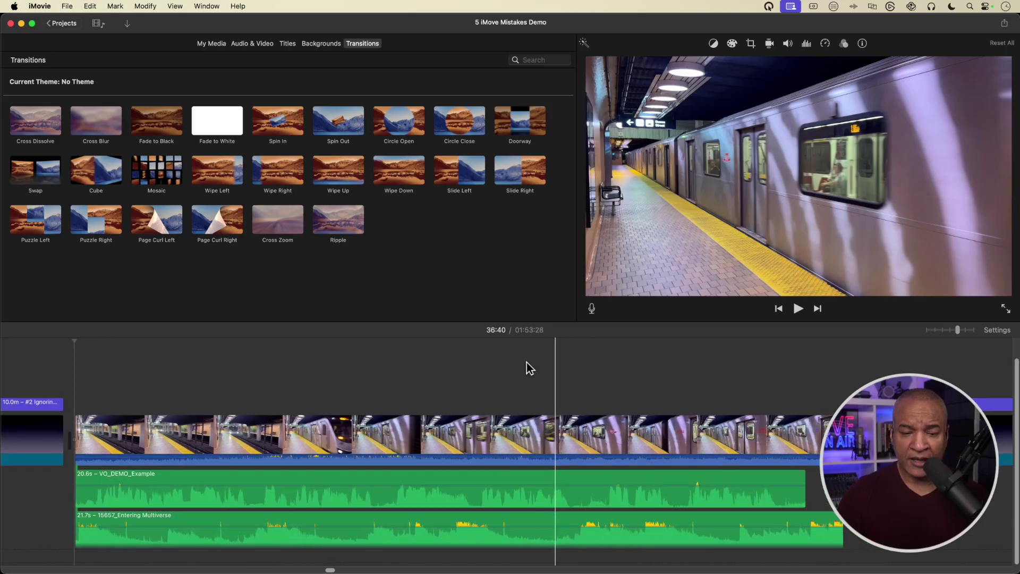
left_click_drag(527, 362, 73, 370)
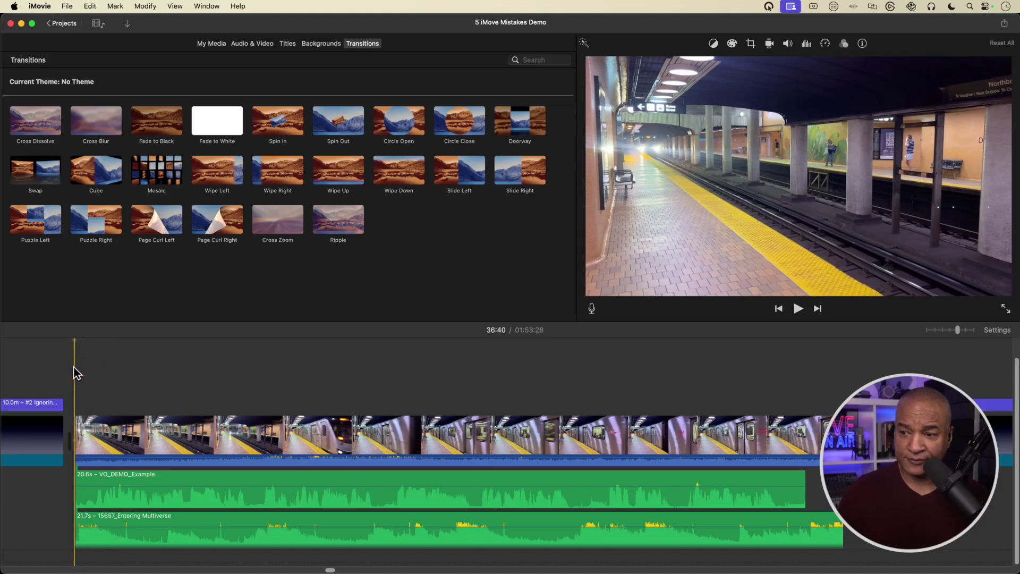
key("space")
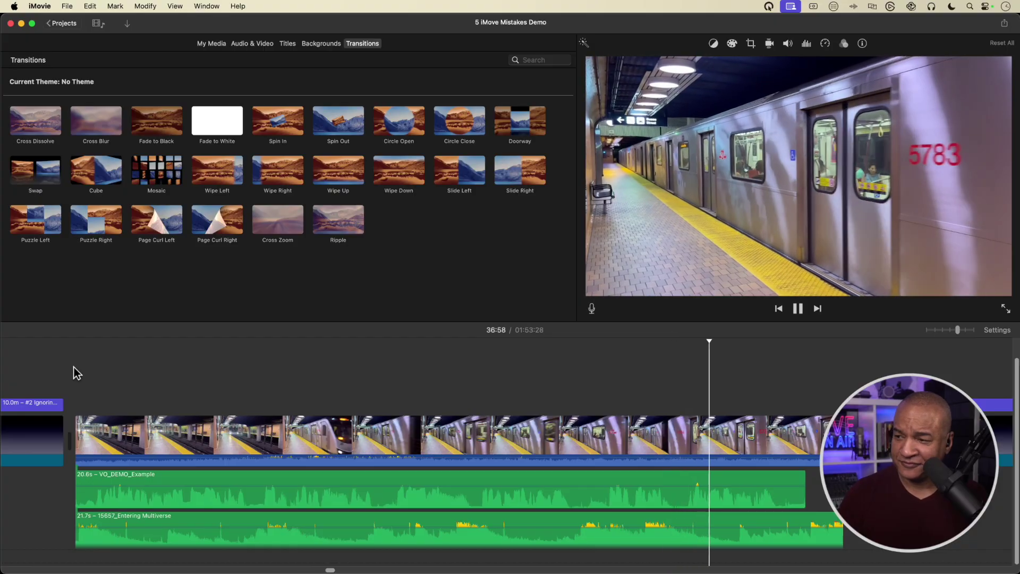
key("space")
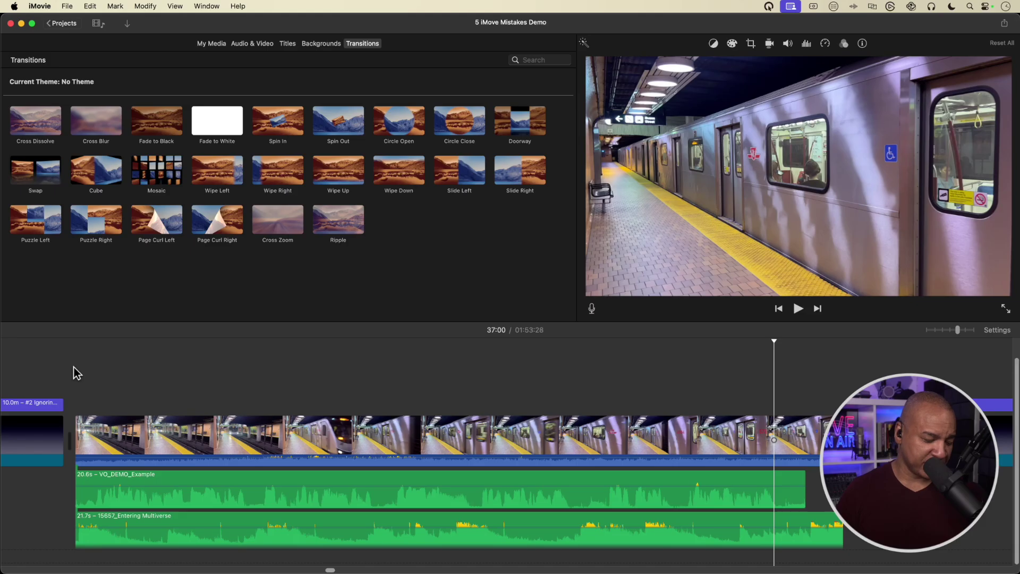
left_click(314, 383)
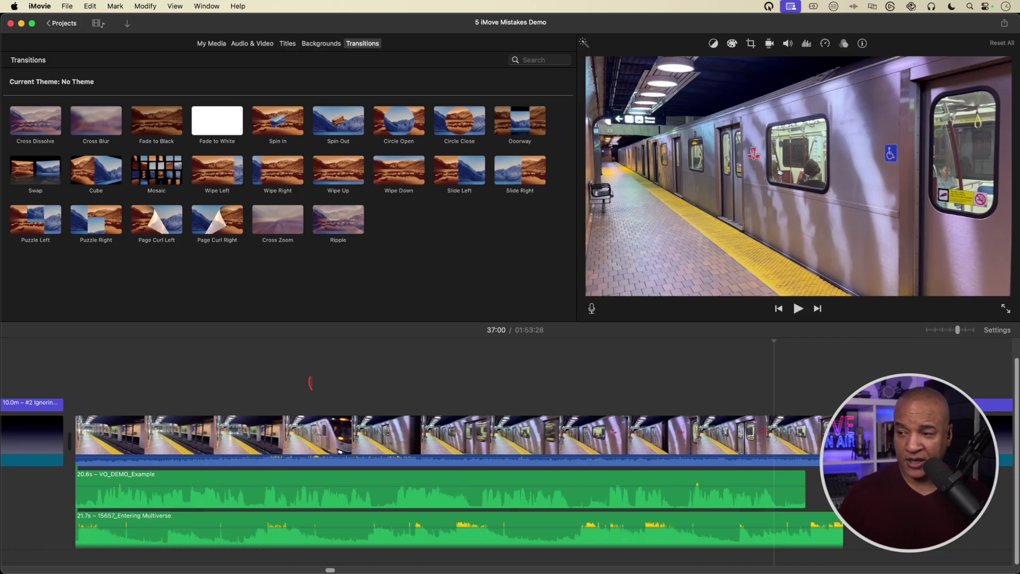
left_click(74, 534)
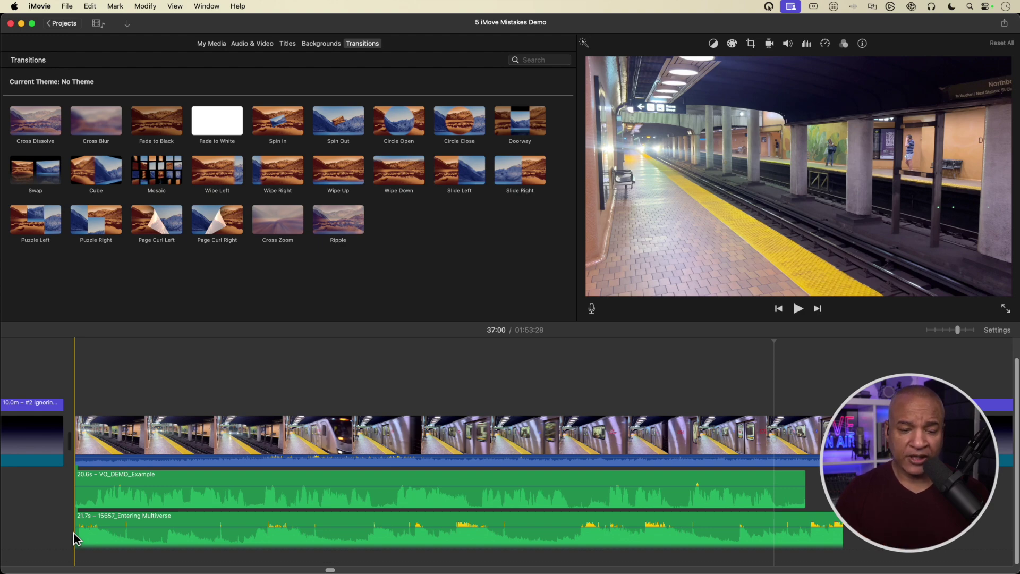
left_click(508, 391)
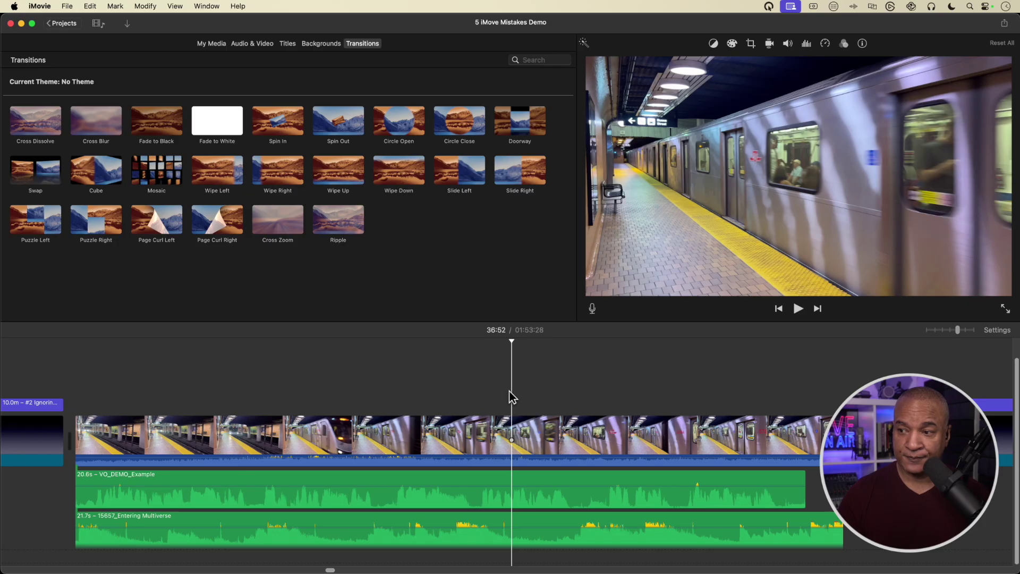
left_click(489, 398)
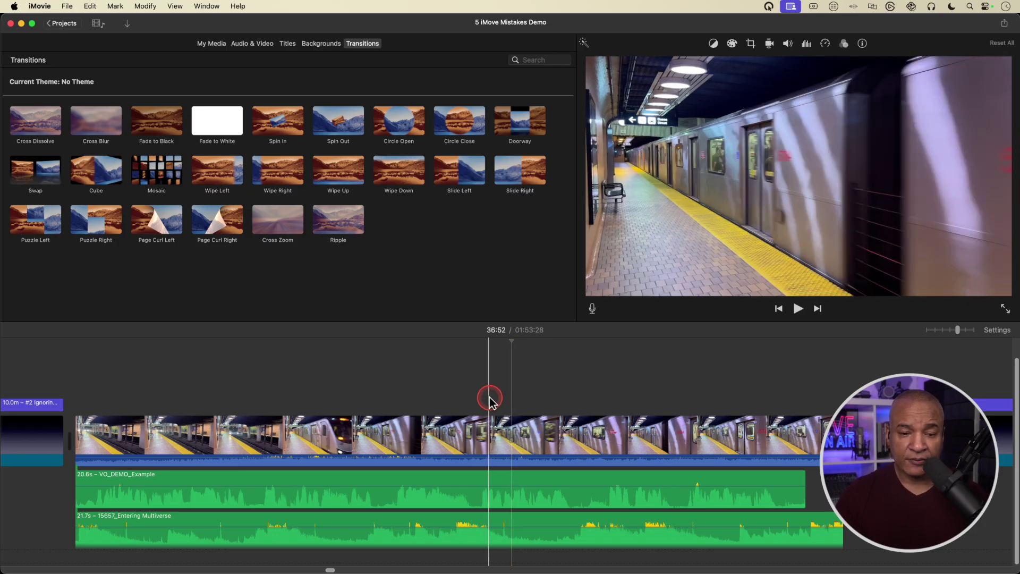
Mute the audio of the subway video clip.
scroll(396, 385, "left", 1)
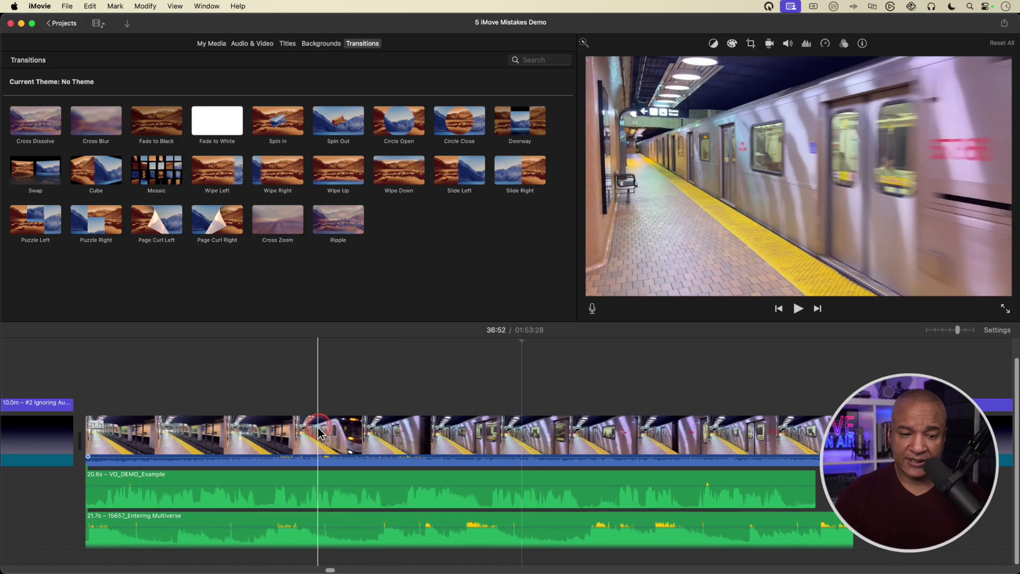
left_click(308, 478)
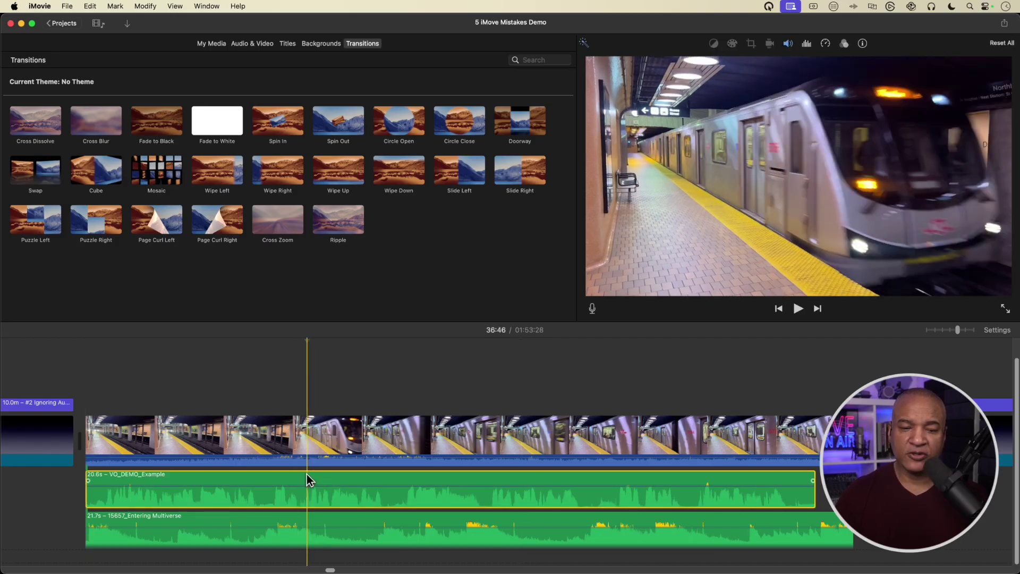
left_click(310, 425)
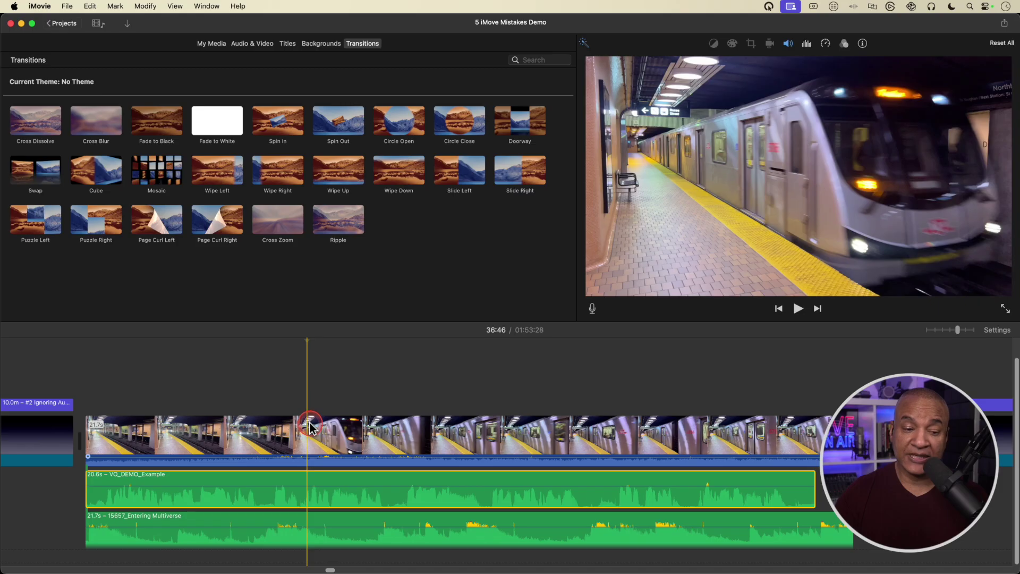
left_click(542, 361)
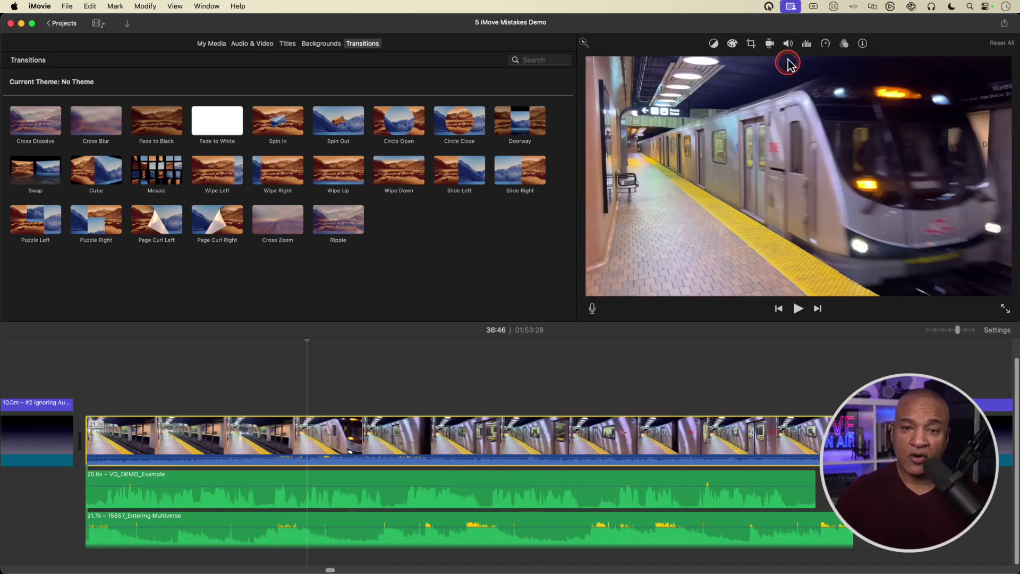
left_click(788, 44)
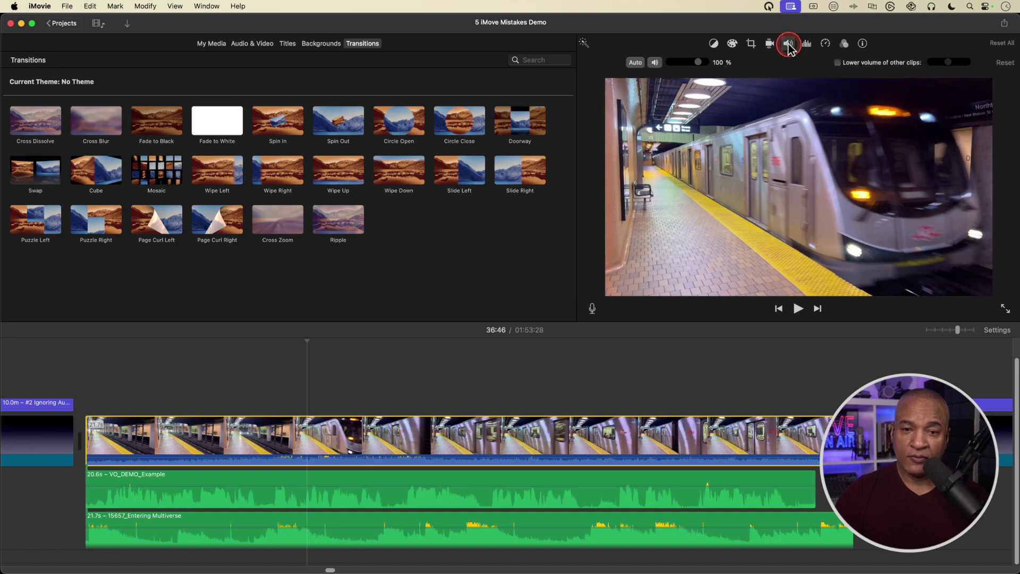
left_click(656, 63)
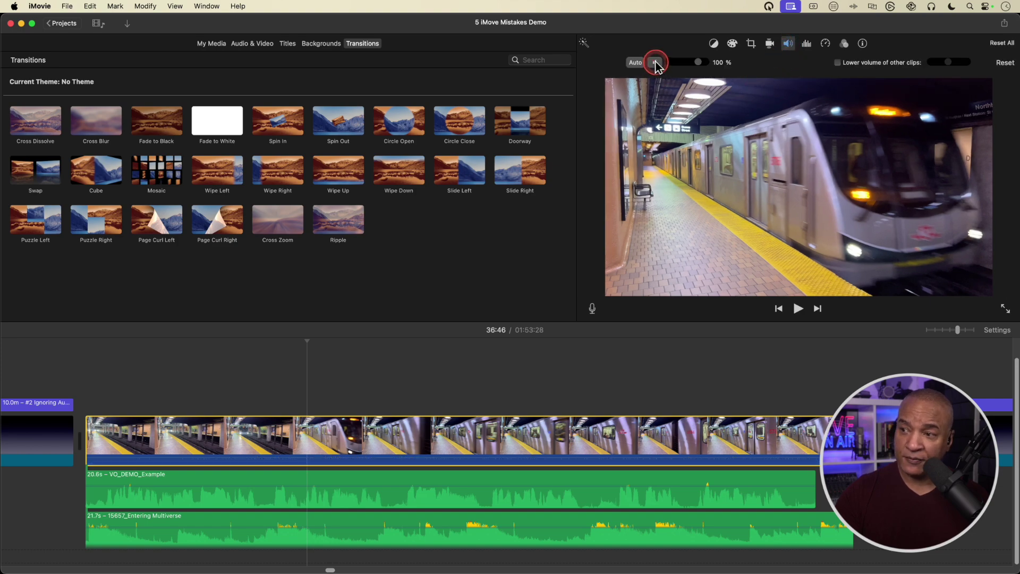
Mute the music track 15657_Entering Multiverse.
left_click(425, 511)
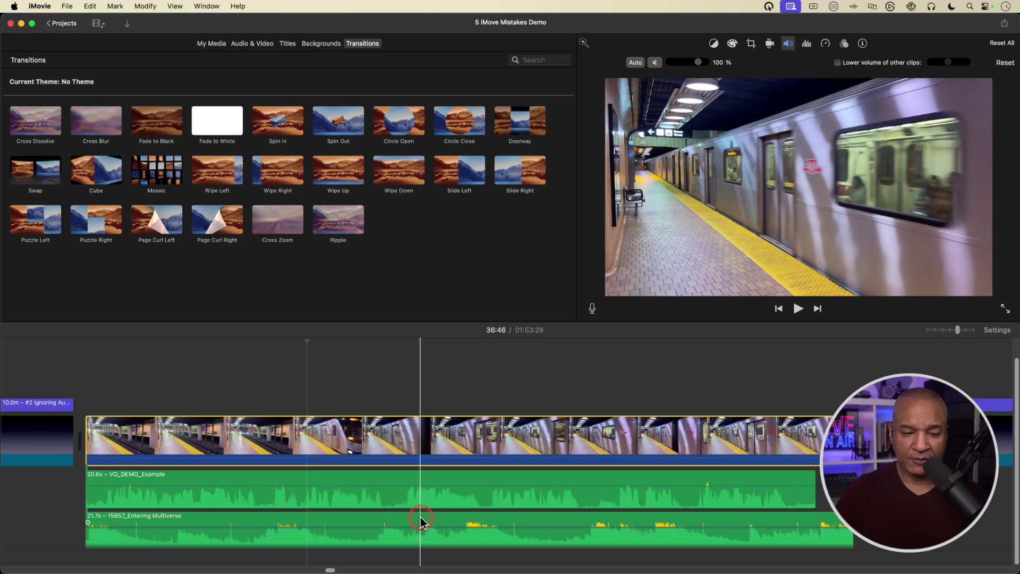
left_click(658, 63)
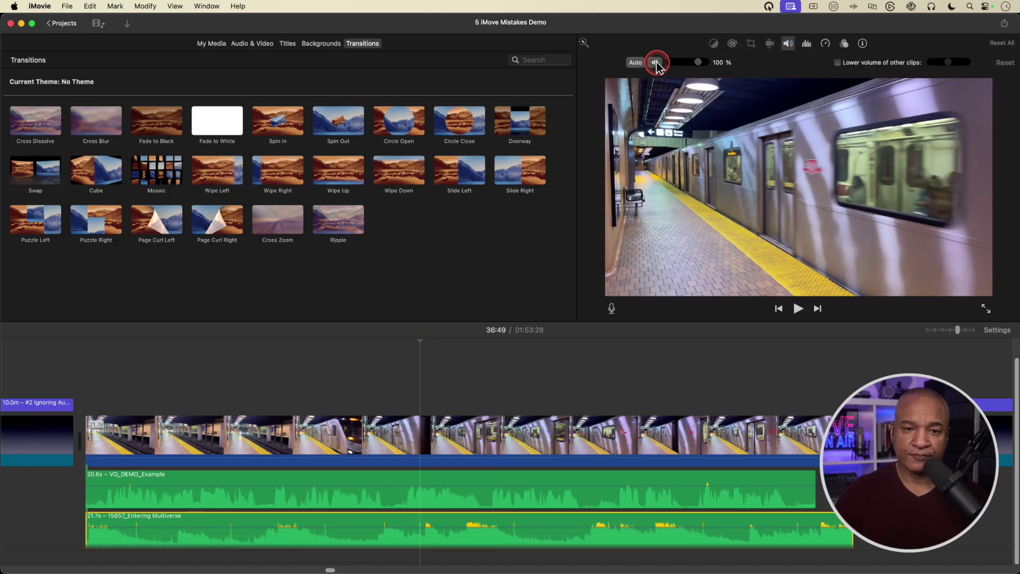
left_click(655, 63)
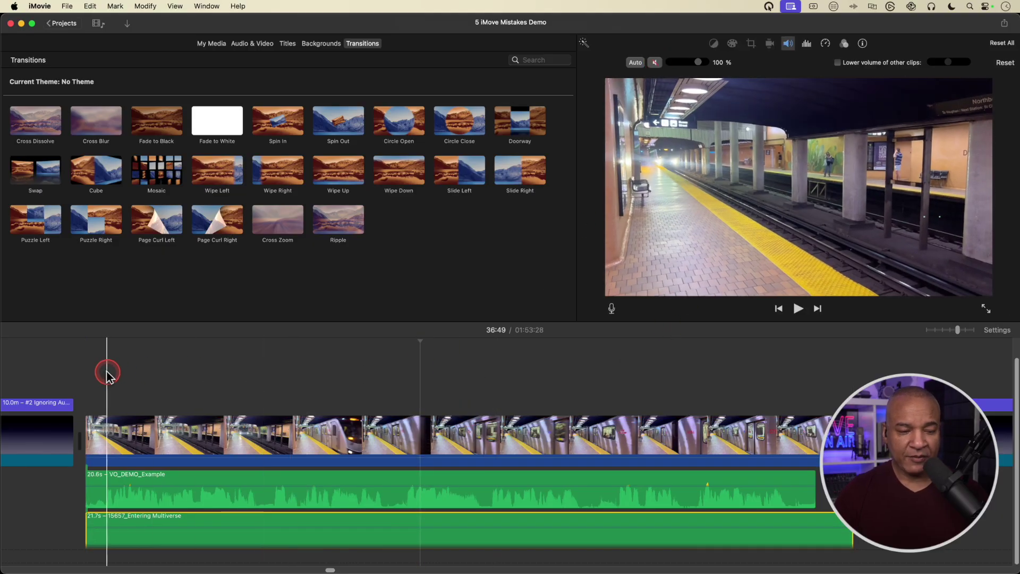
Play the subway section from its start to hear the voice-over on its own.
left_click(85, 380)
key("space")
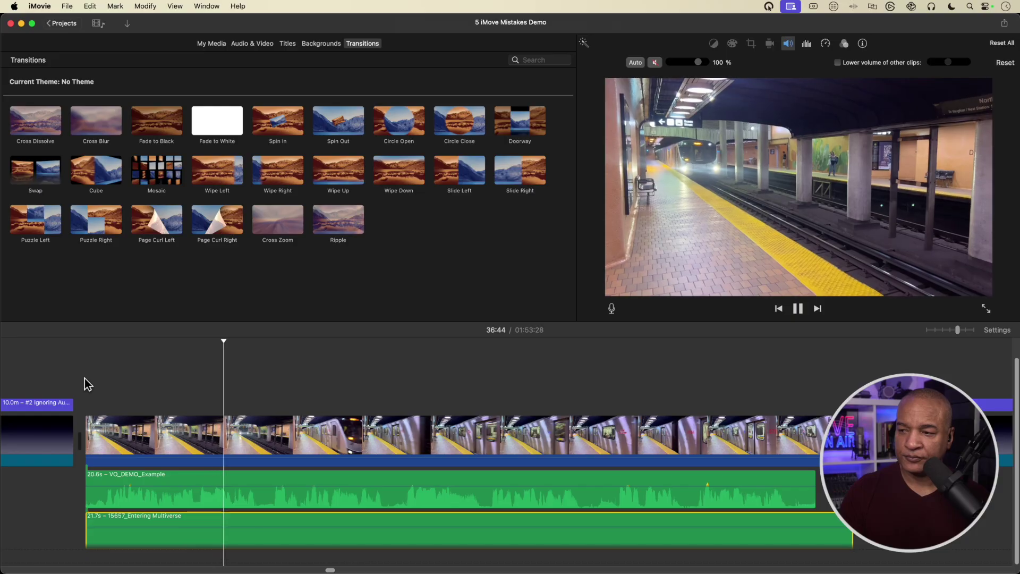
key("space")
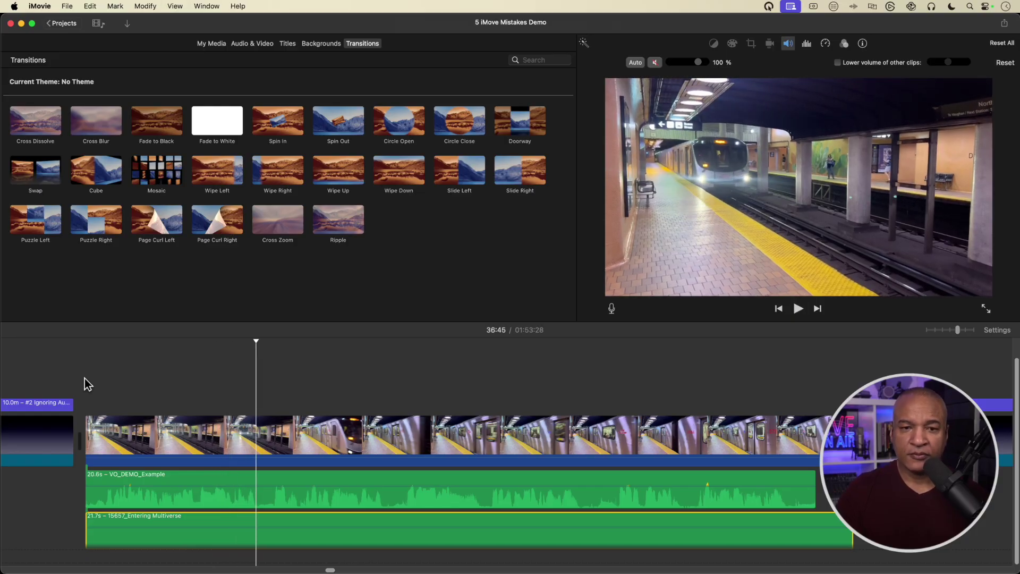
left_click(84, 403)
Try the VO_DEMO_Example voice-over clip's volume at 200% and at 89%, and undo the volume change.
left_click(191, 480)
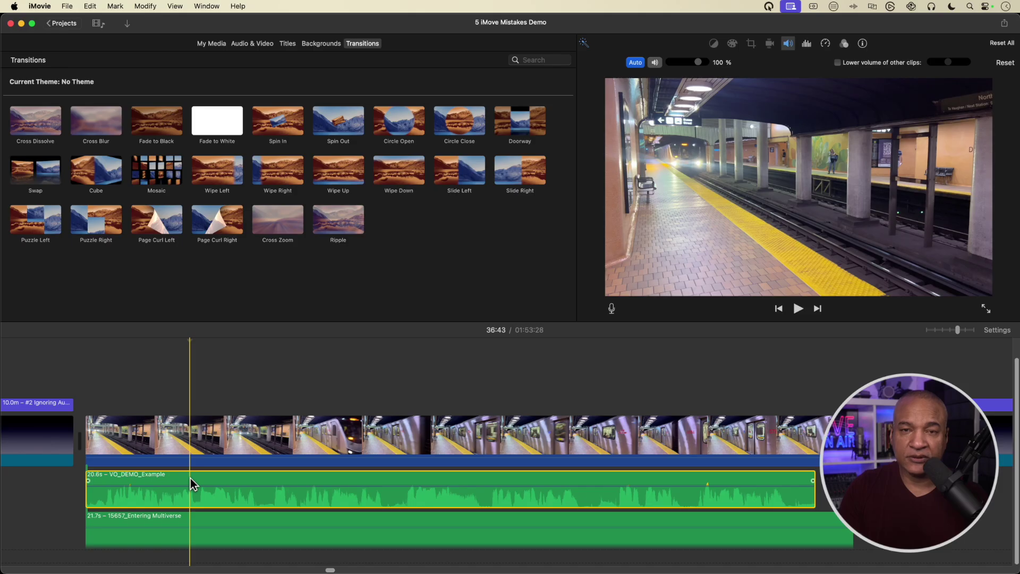
left_click(193, 486)
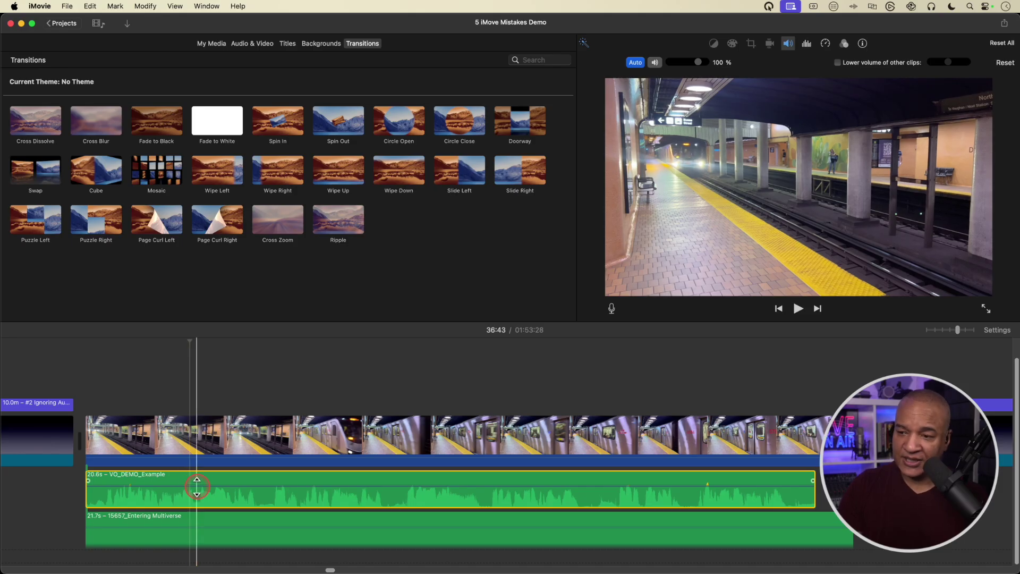
left_click_drag(197, 486, 266, 482)
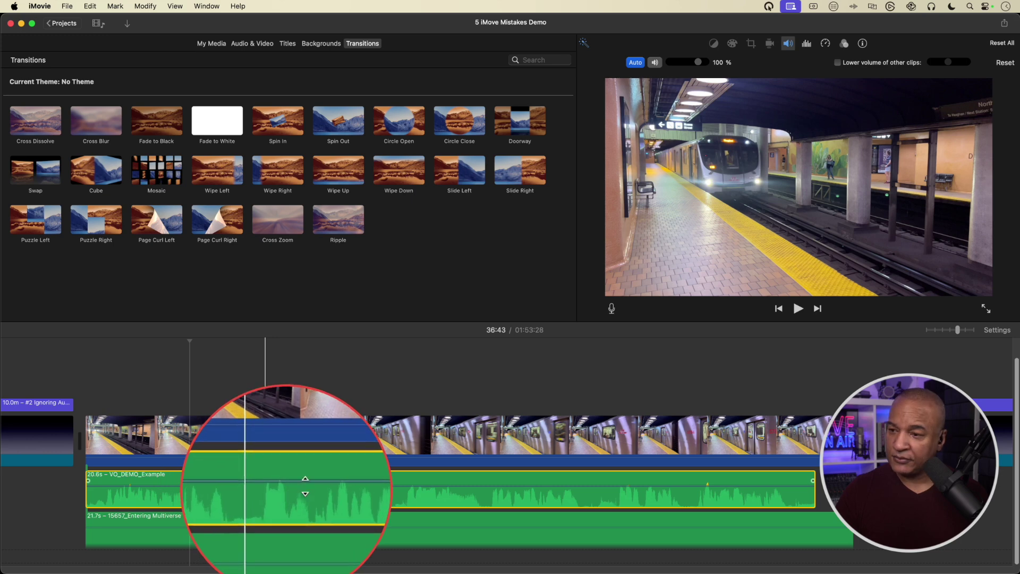
left_click(291, 486)
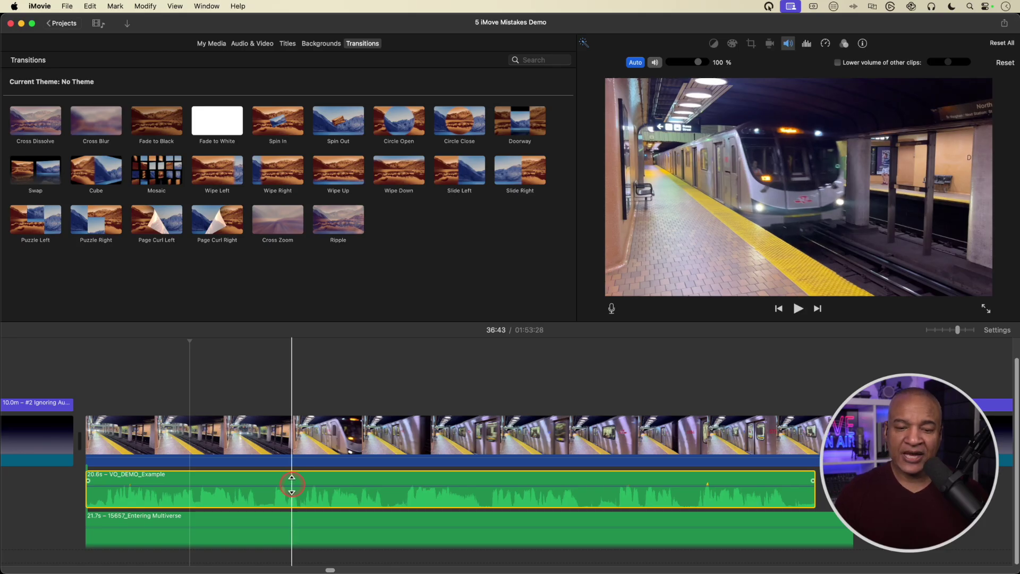
left_click(286, 486)
left_click(286, 486)
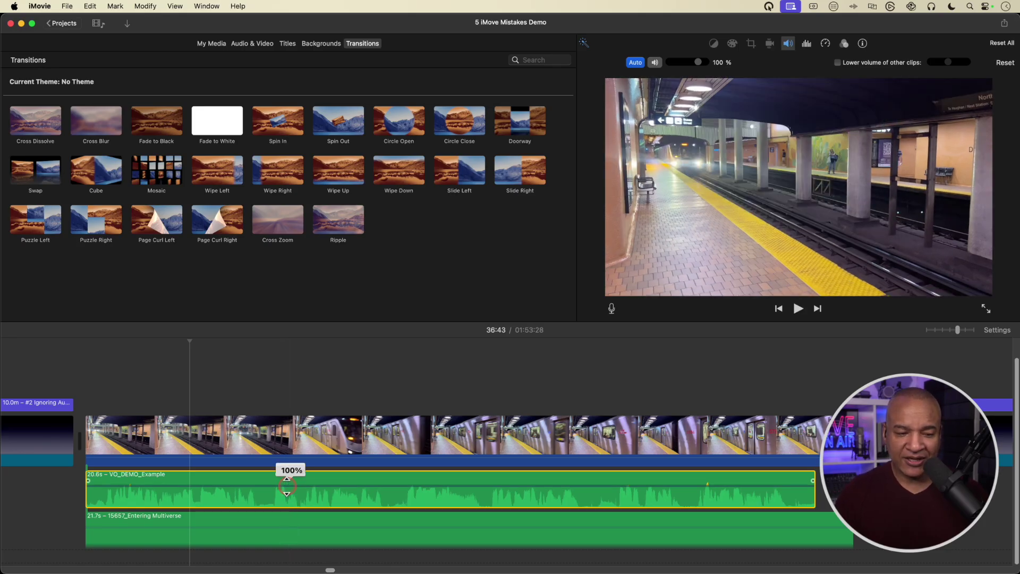
left_click_drag(287, 485, 289, 483)
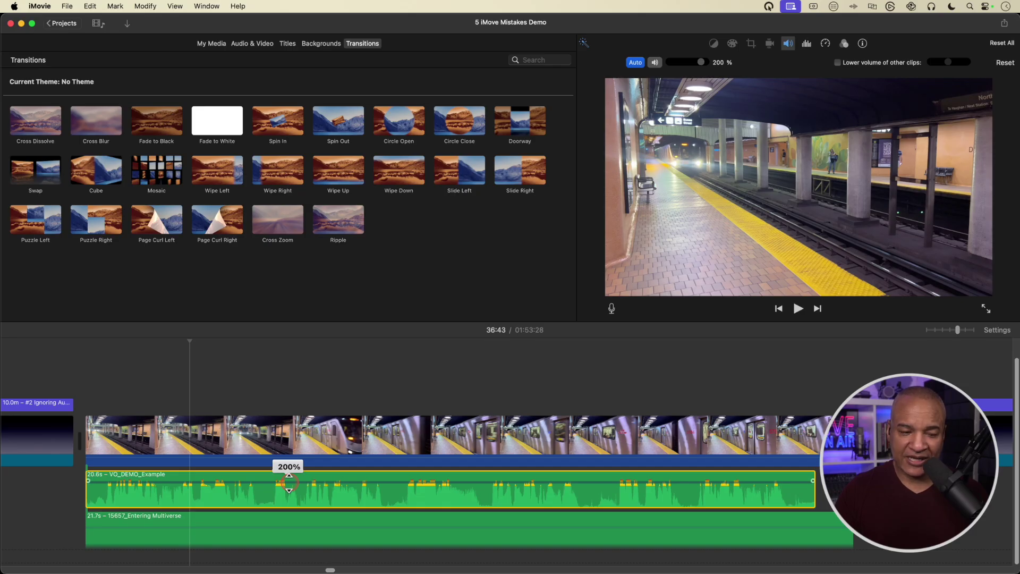
left_click_drag(289, 482, 289, 487)
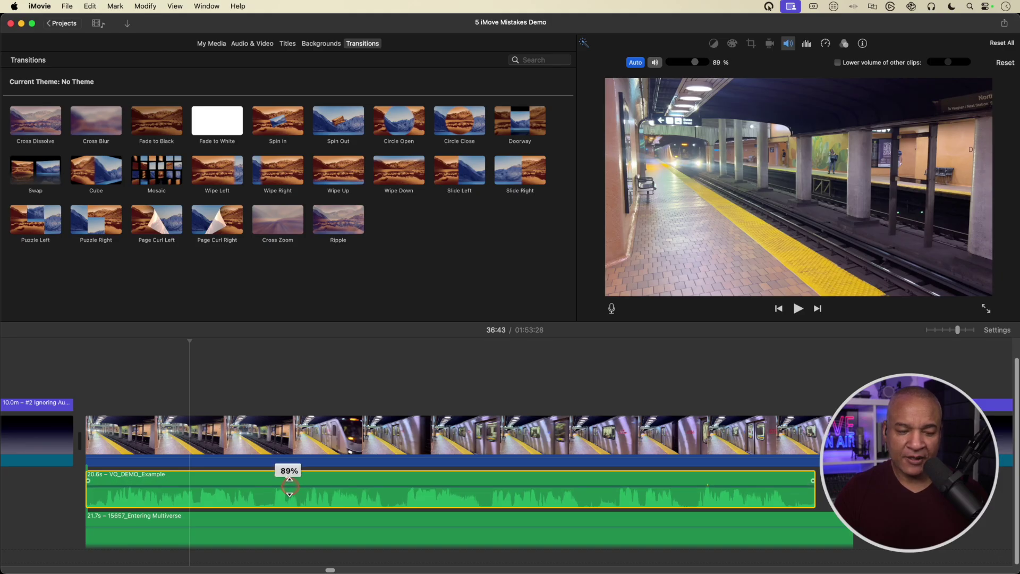
key("super+z")
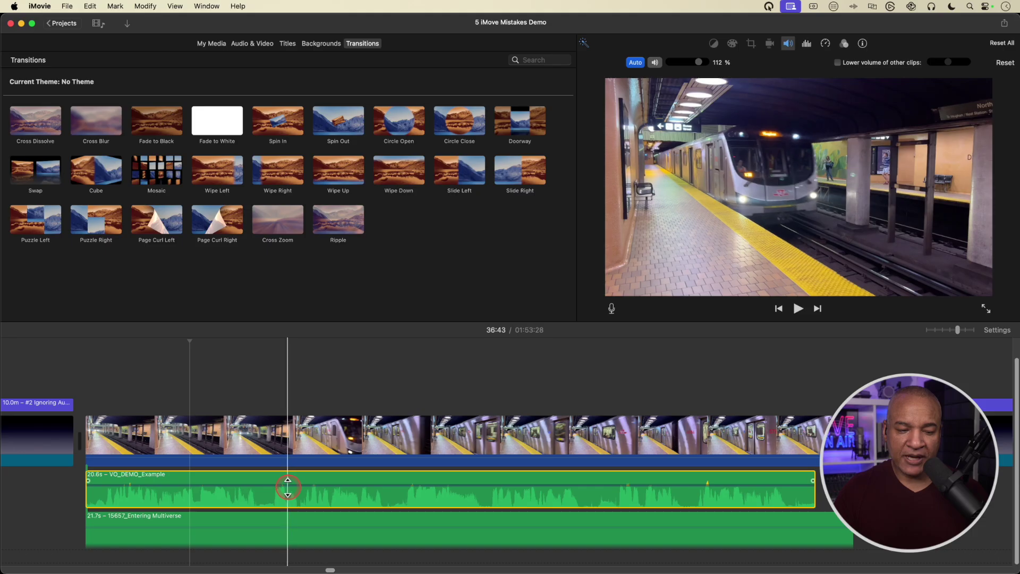
left_click_drag(699, 60, 699, 61)
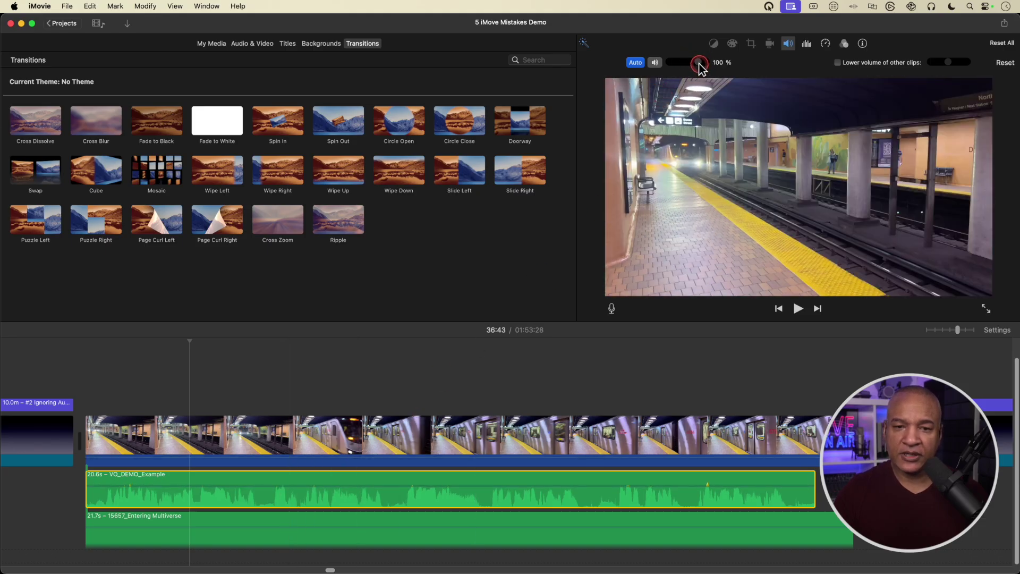
Turn off the Auto volume enhancement on the voice-over clip and play it from the start.
left_click(634, 63)
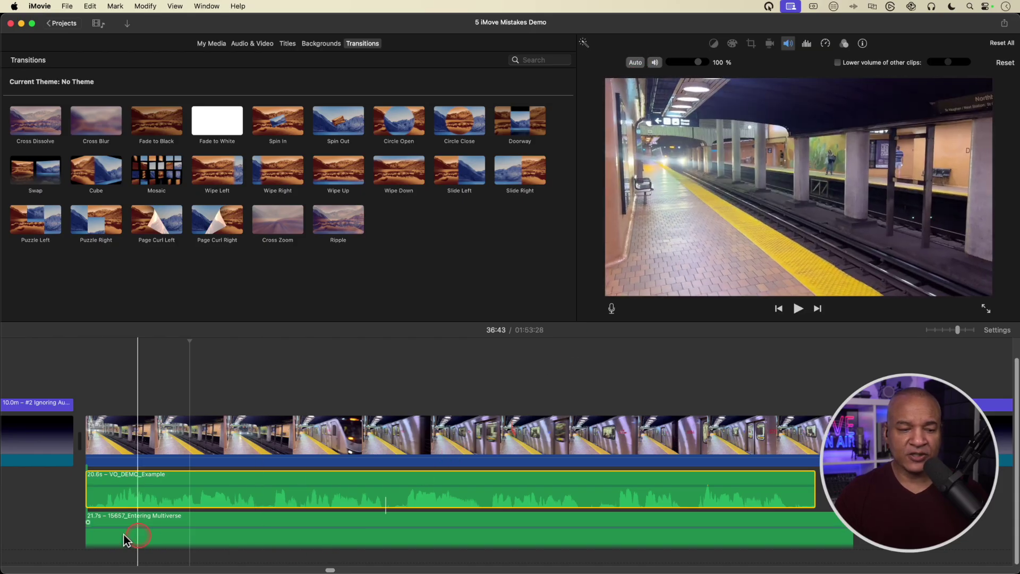
key("space")
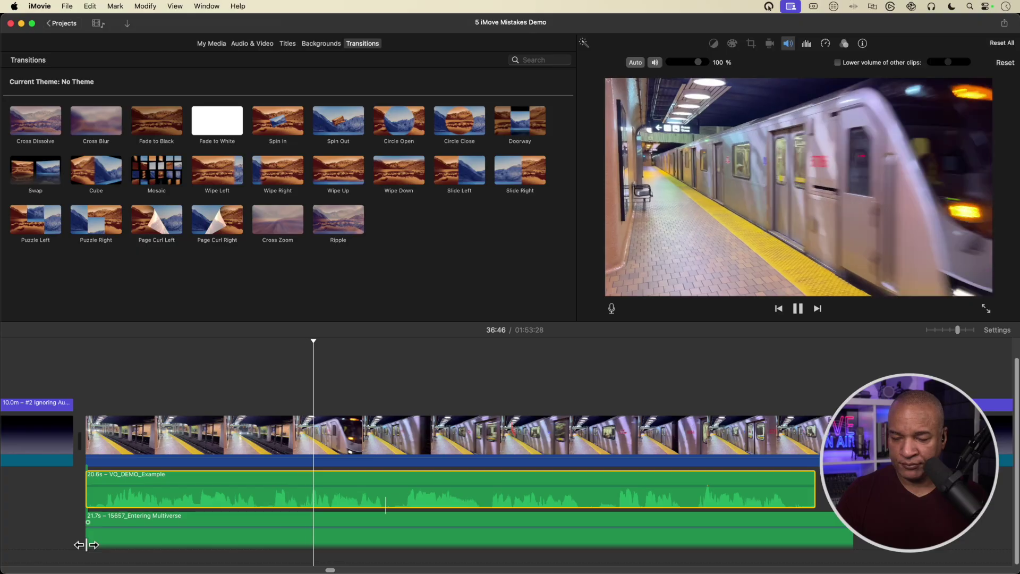
key("space")
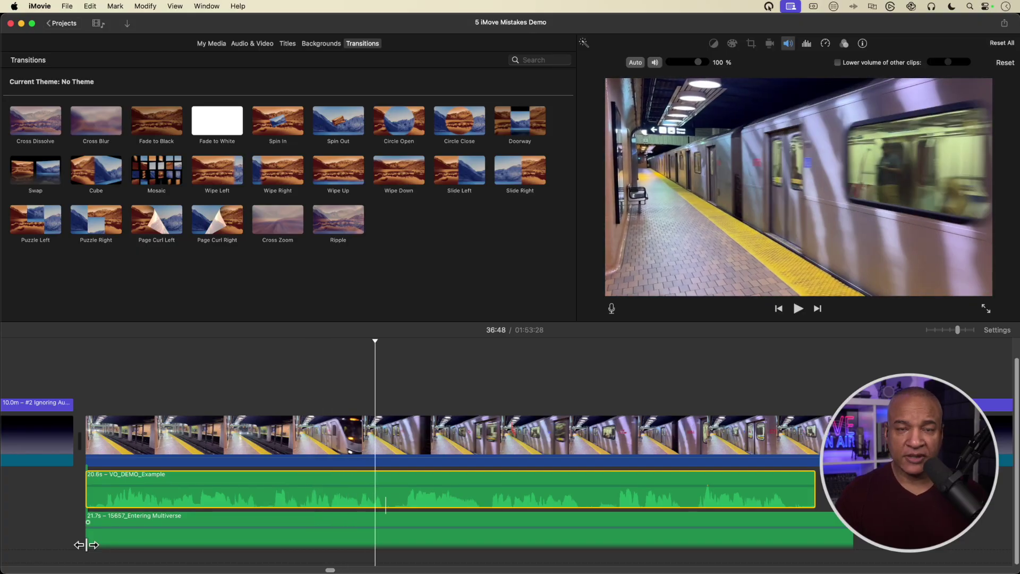
Turn on the Auto volume enhancement for the VO_DEMO_Example clip and play it from the start to compare.
left_click(307, 473)
left_click(637, 126)
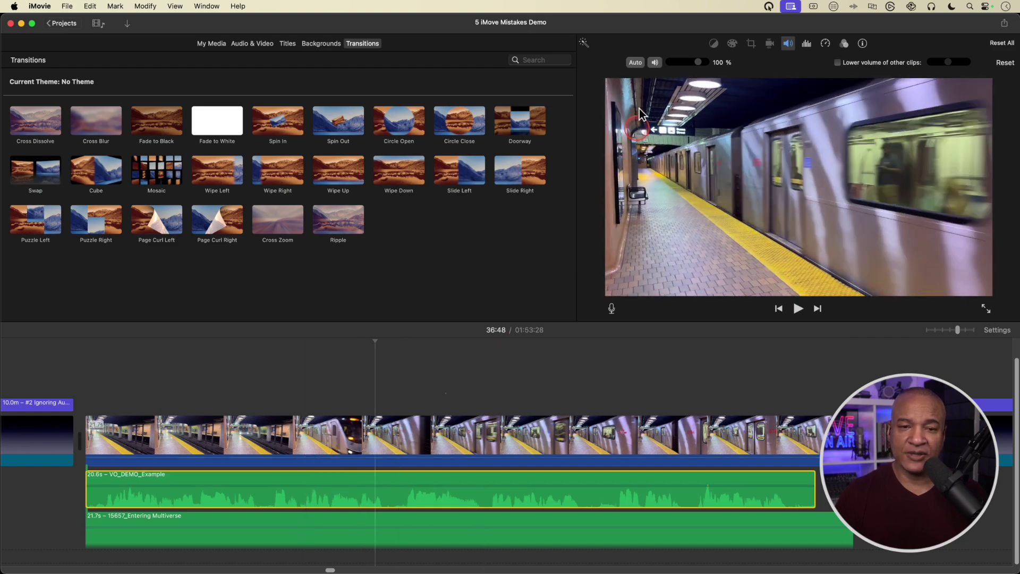
left_click(635, 63)
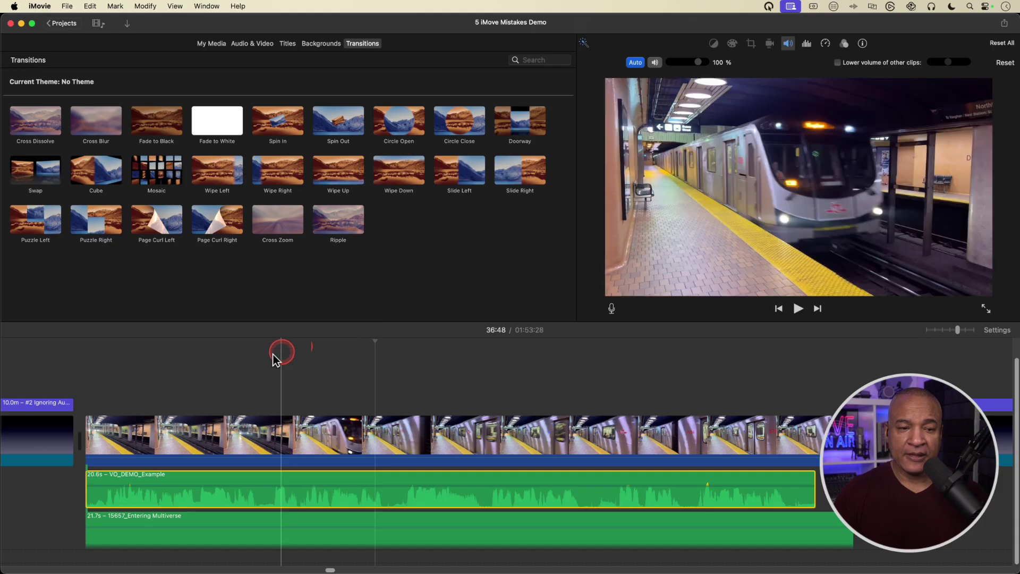
left_click(85, 444)
key("space")
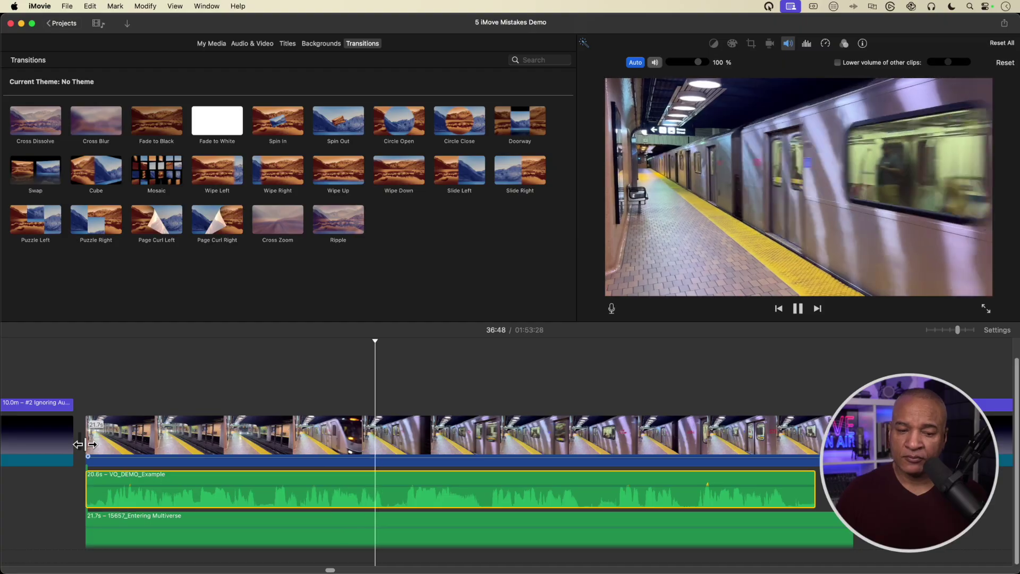
key("space")
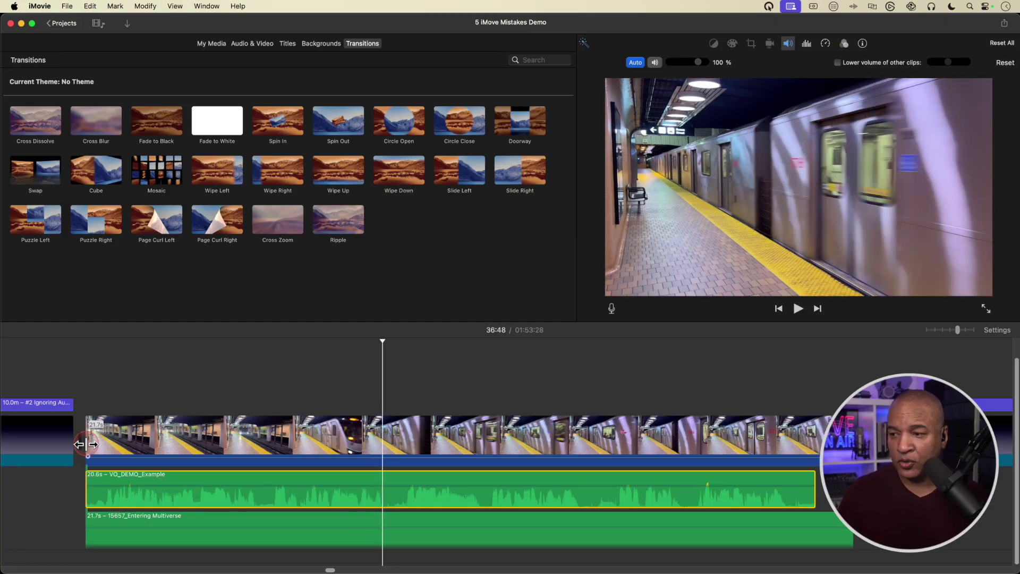
Unmute the Entering Multiverse music clip and play the section to hear it together with the voice-over.
left_click(86, 444)
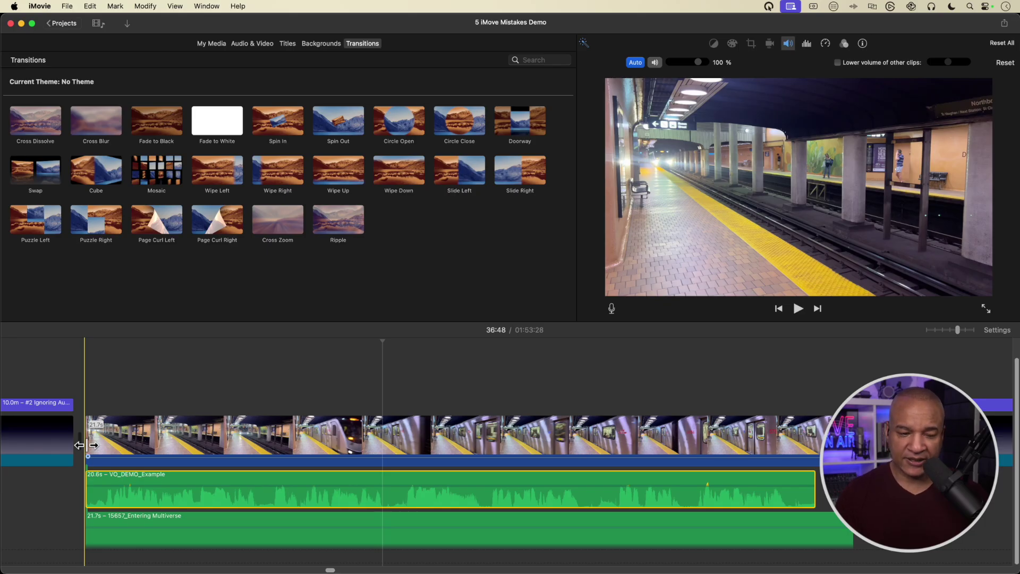
left_click(105, 523)
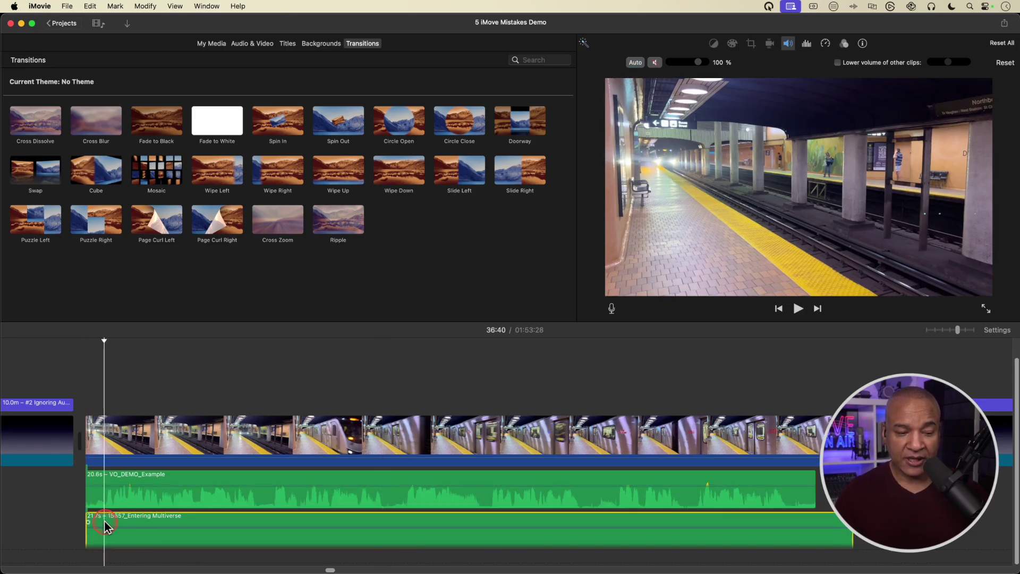
left_click(655, 63)
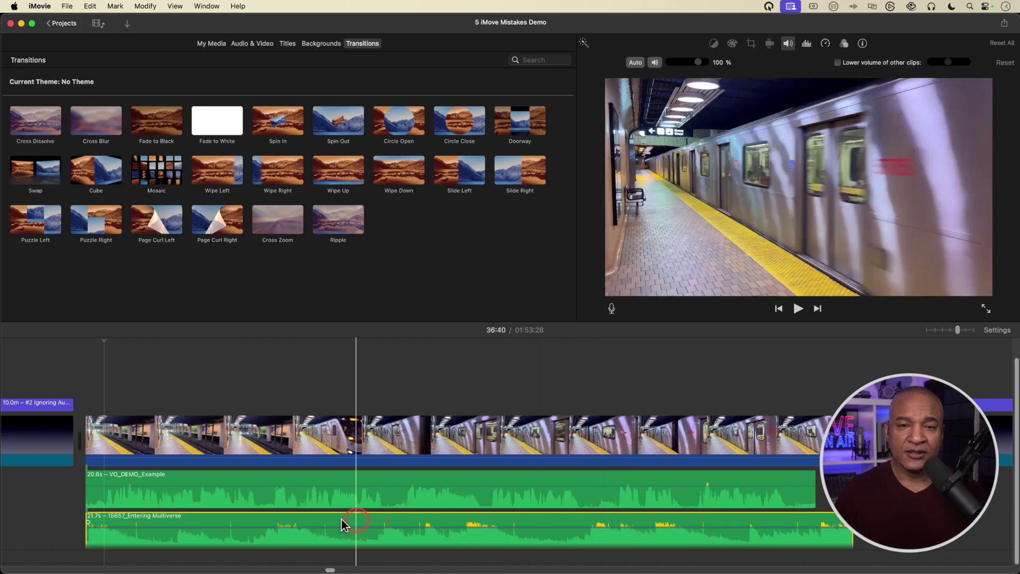
key("space")
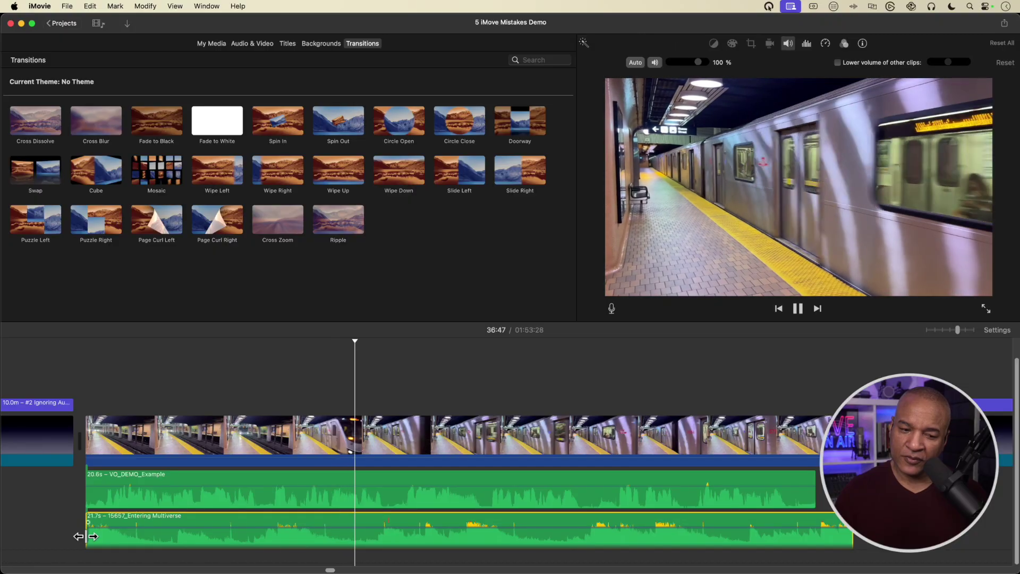
key("space")
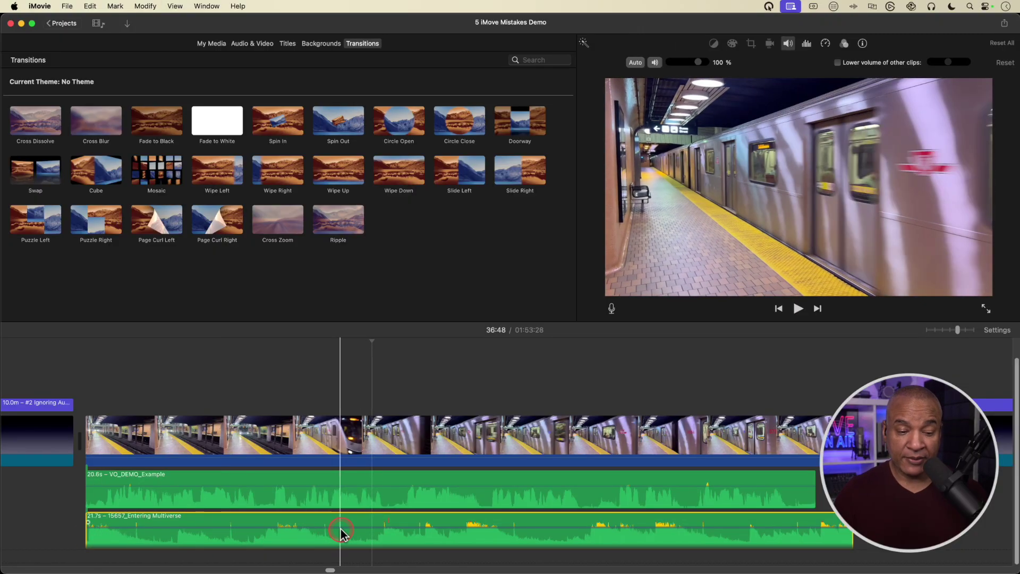
Lower the Entering Multiverse music clip's volume to 37% and play the subway section from its start to check the balance.
left_click_drag(340, 524, 340, 527)
key("super+z")
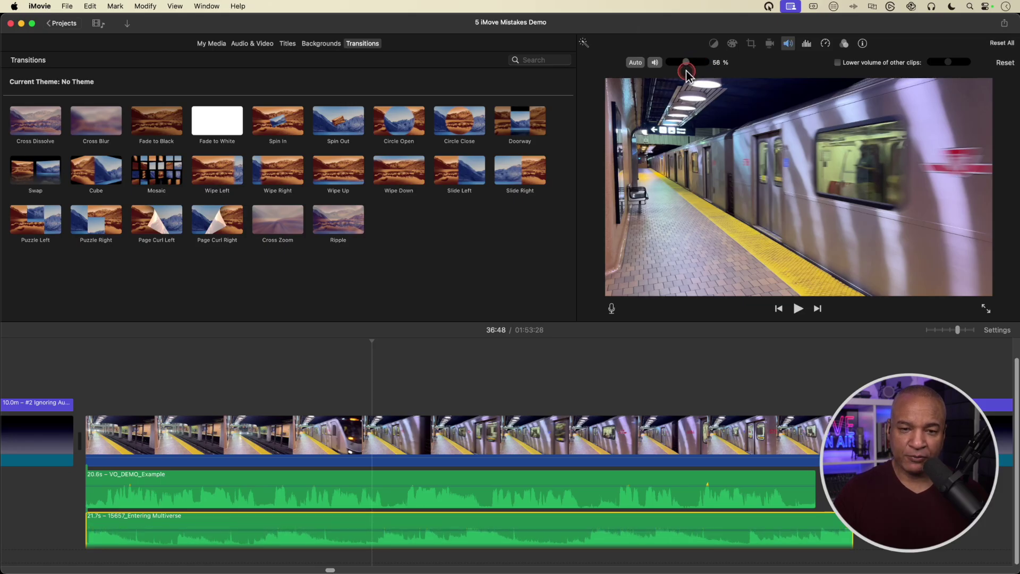
left_click_drag(686, 72, 680, 78)
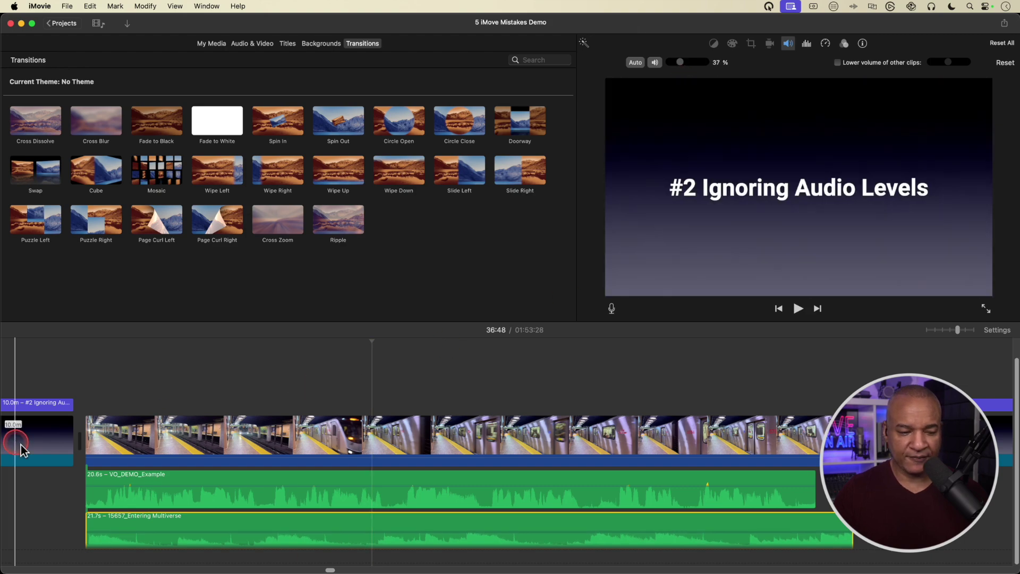
left_click(80, 446)
key("space")
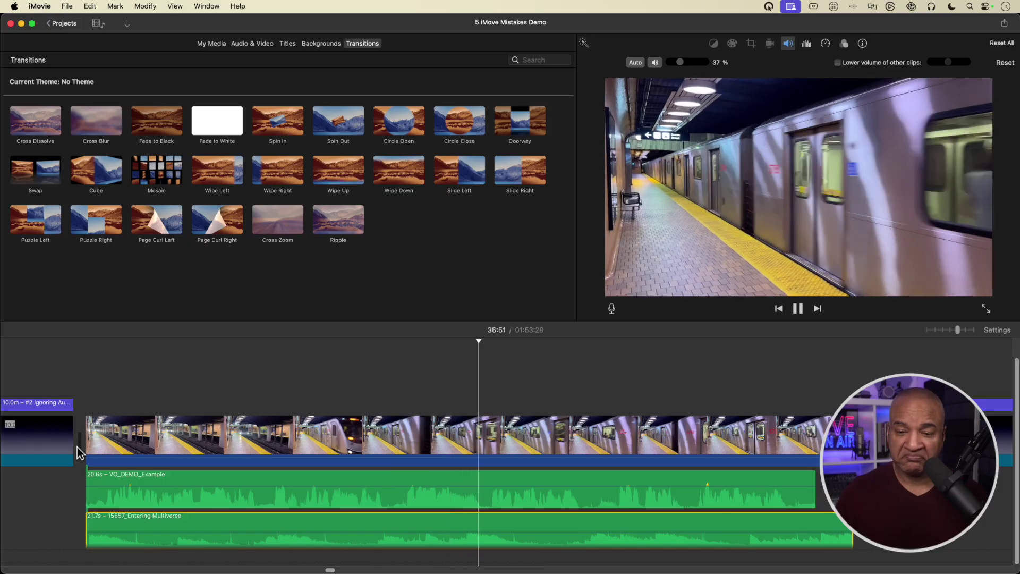
key("space")
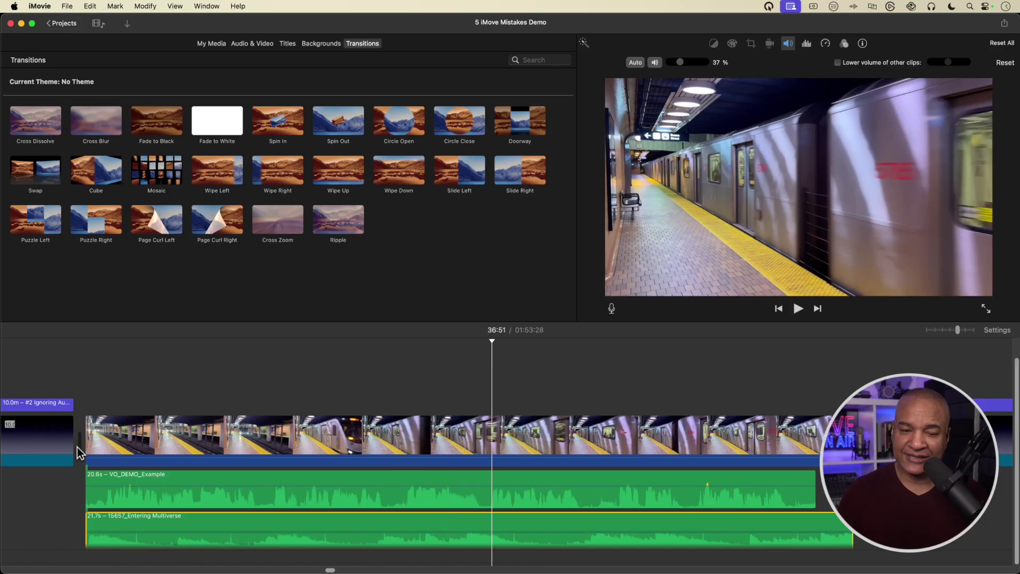
Unmute the subway video clip and play part of it to hear its natural sound with the other tracks.
left_click(117, 431)
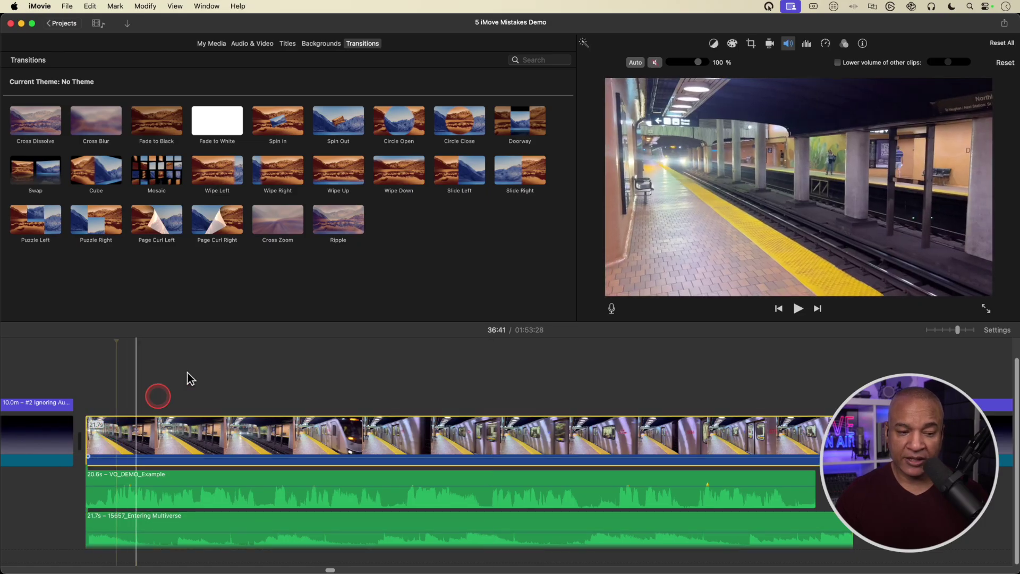
left_click(655, 63)
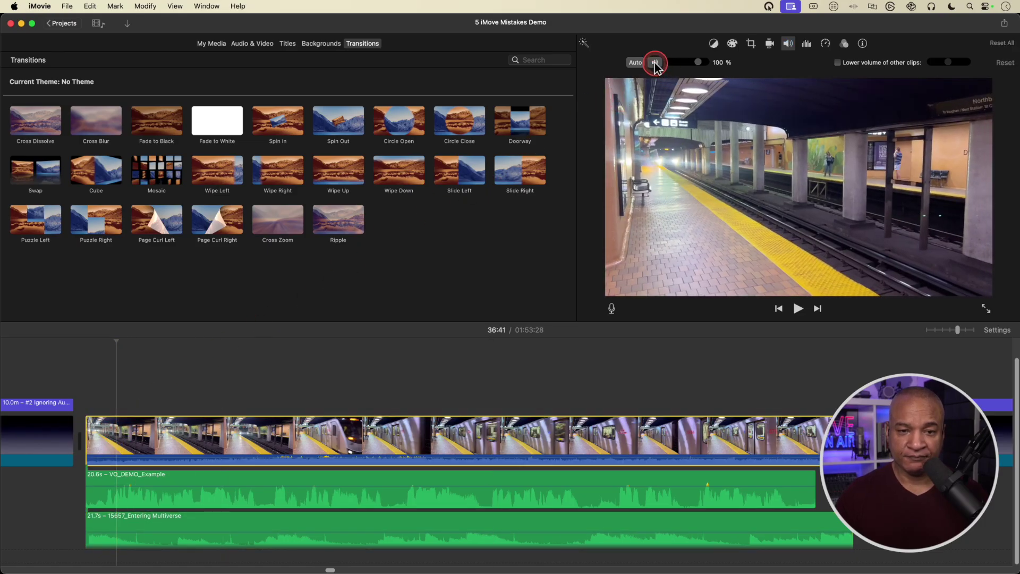
left_click(159, 433)
key("space")
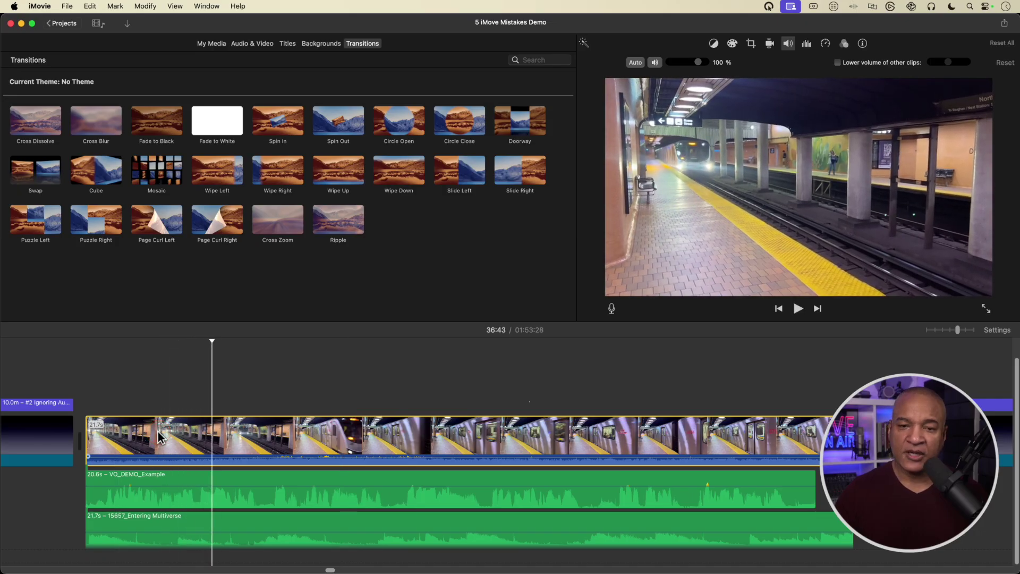
left_click(586, 141)
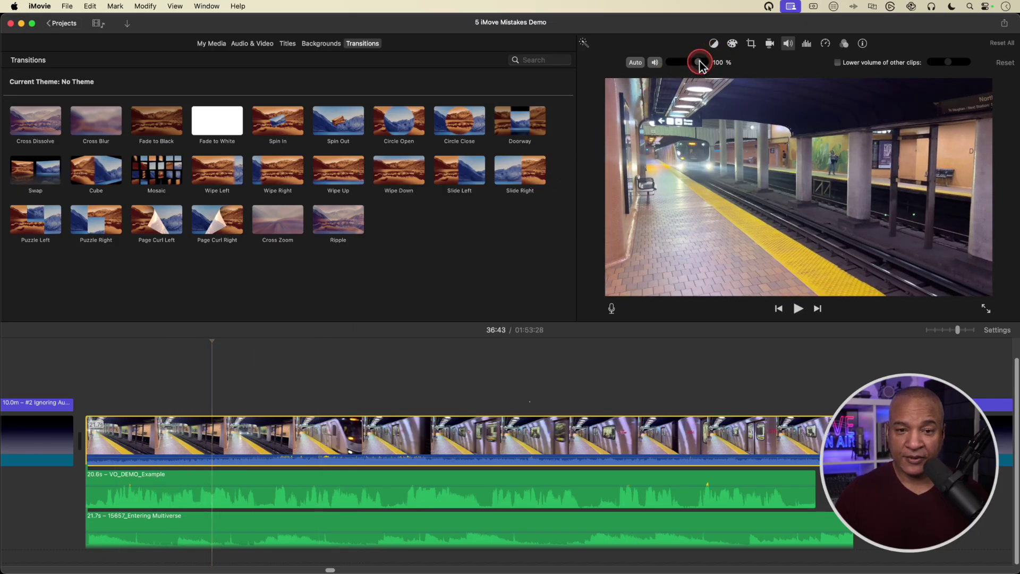
Lower the subway video clip's volume to 34% and play the section from its start to check the mix.
left_click_drag(698, 64, 689, 71)
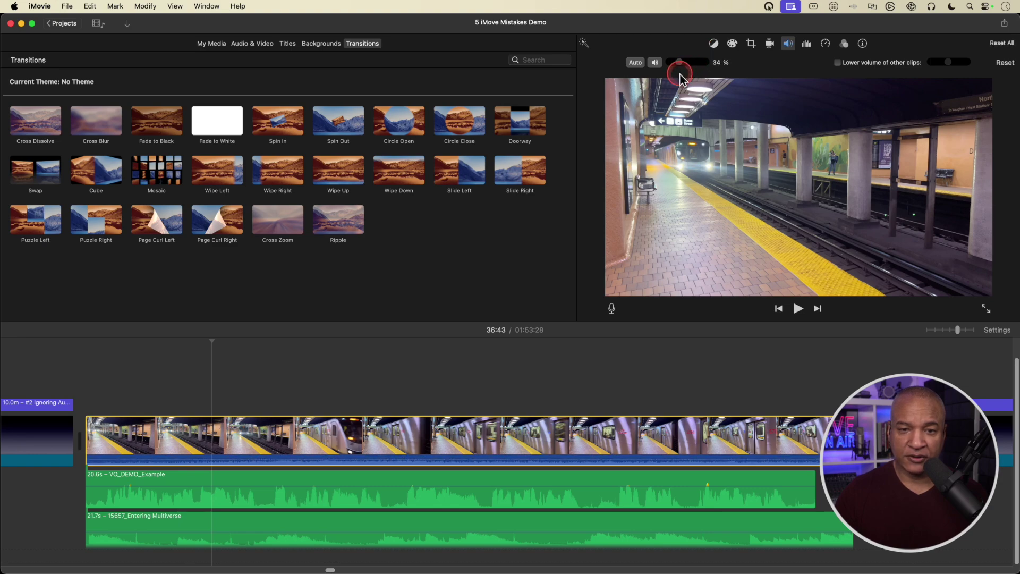
left_click(79, 498)
key("space")
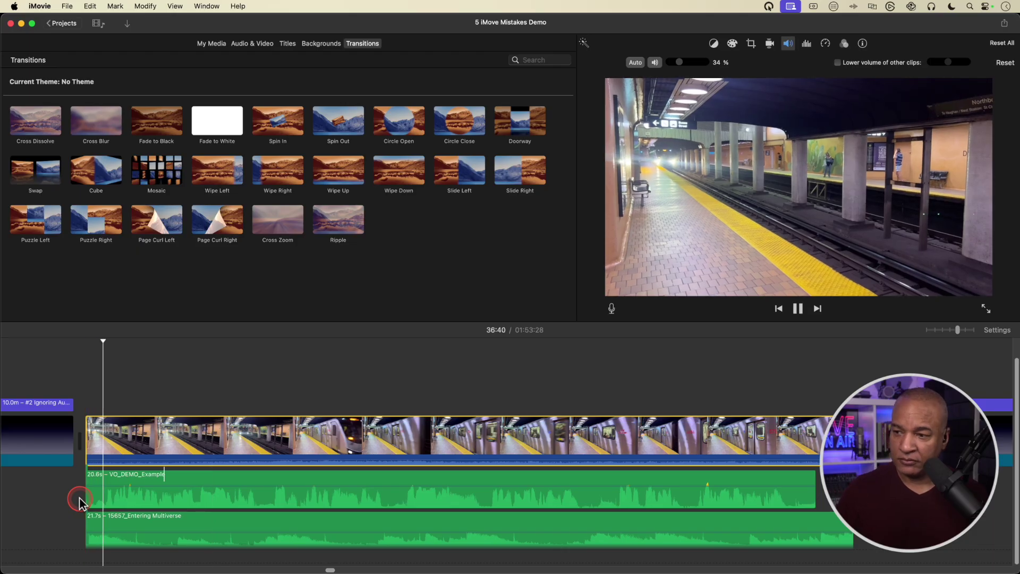
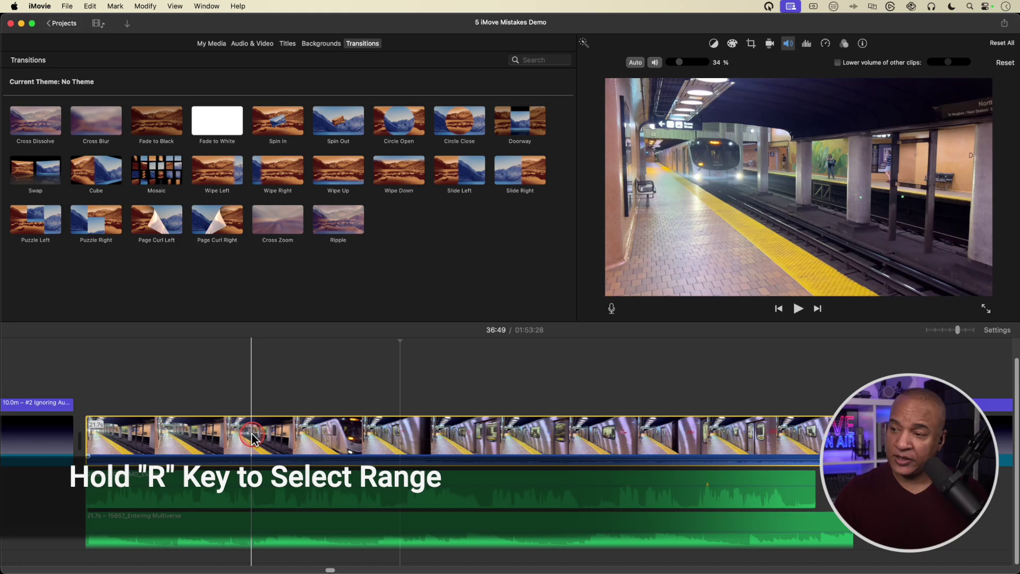
Select the range of the subway video clip from the approaching train to about 36:54 and set its volume to 21%.
key("r")
left_click_drag(252, 438, 589, 443)
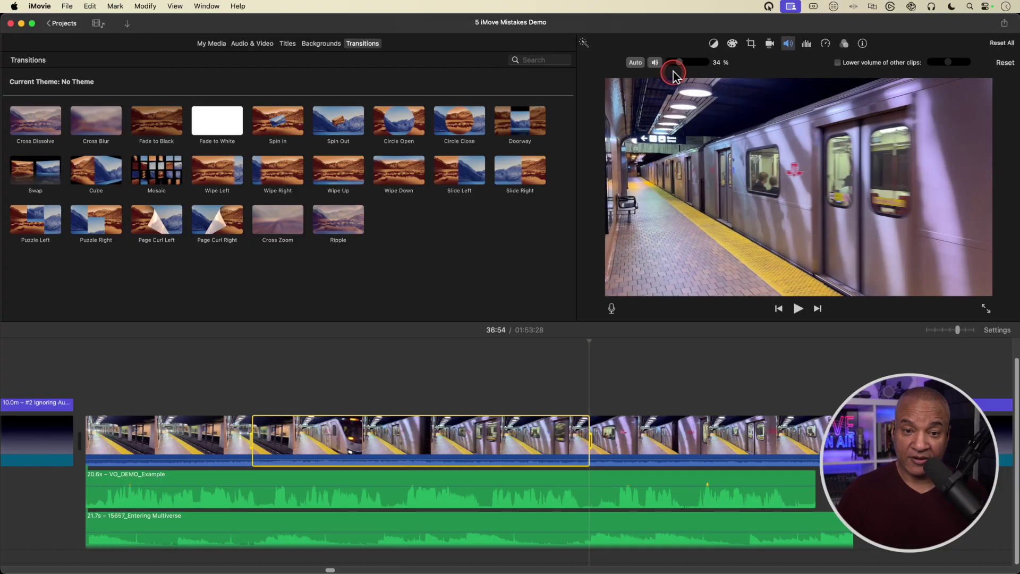
left_click_drag(679, 63, 676, 67)
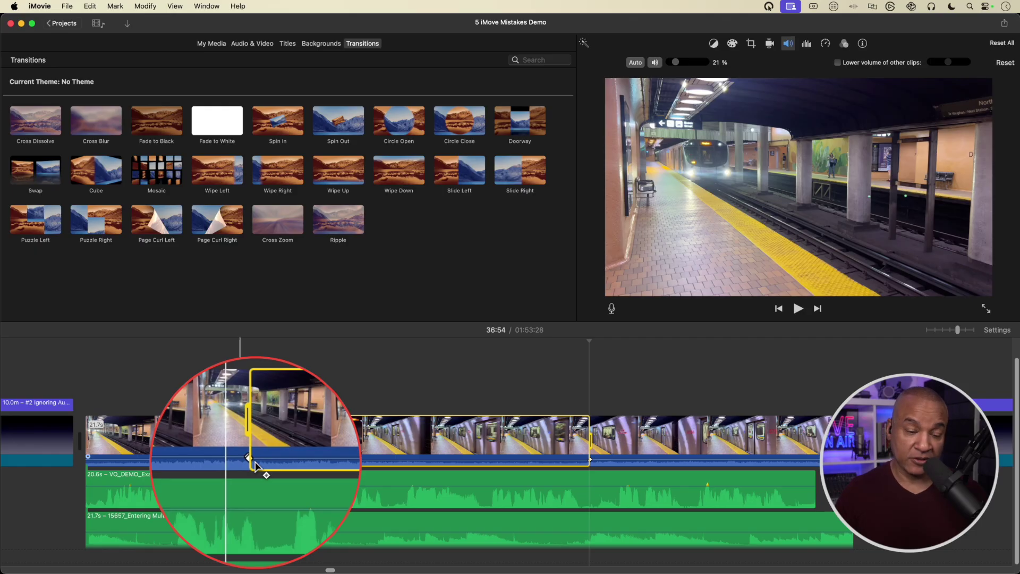
Play the subway section from its start past the end of the selected range to hear its volume transitions.
left_click(283, 388)
left_click_drag(283, 388, 85, 371)
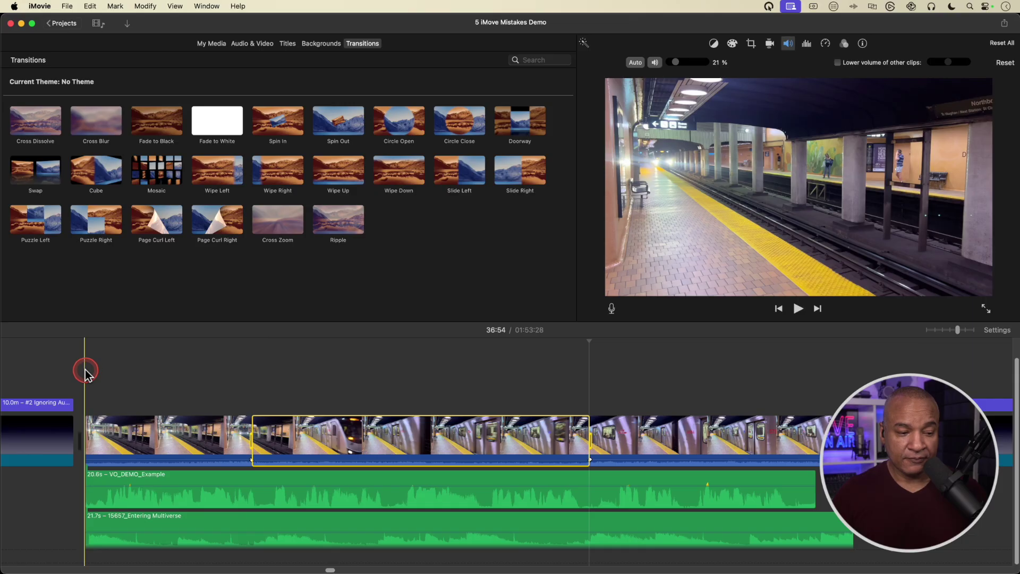
key("space")
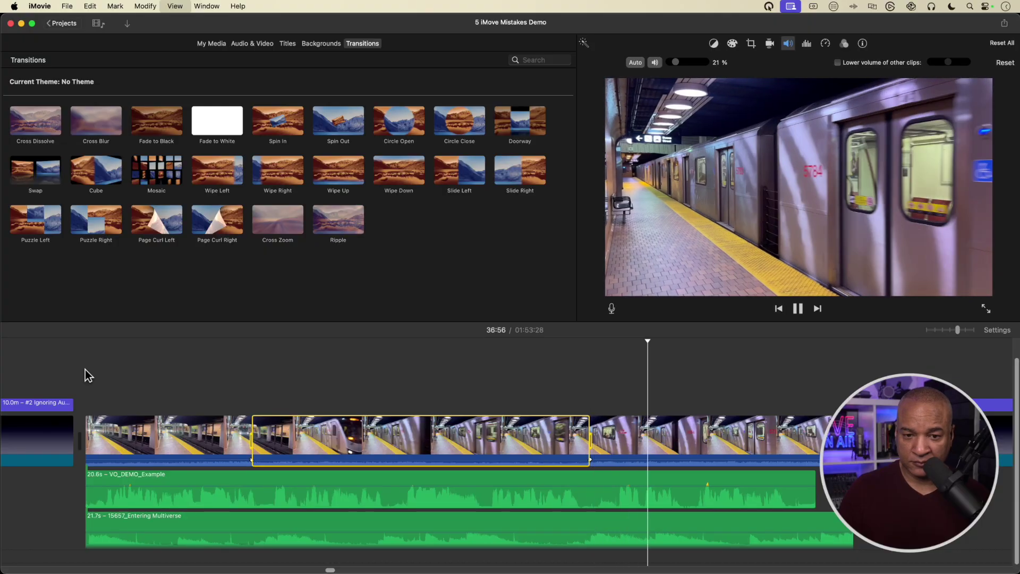
key("space")
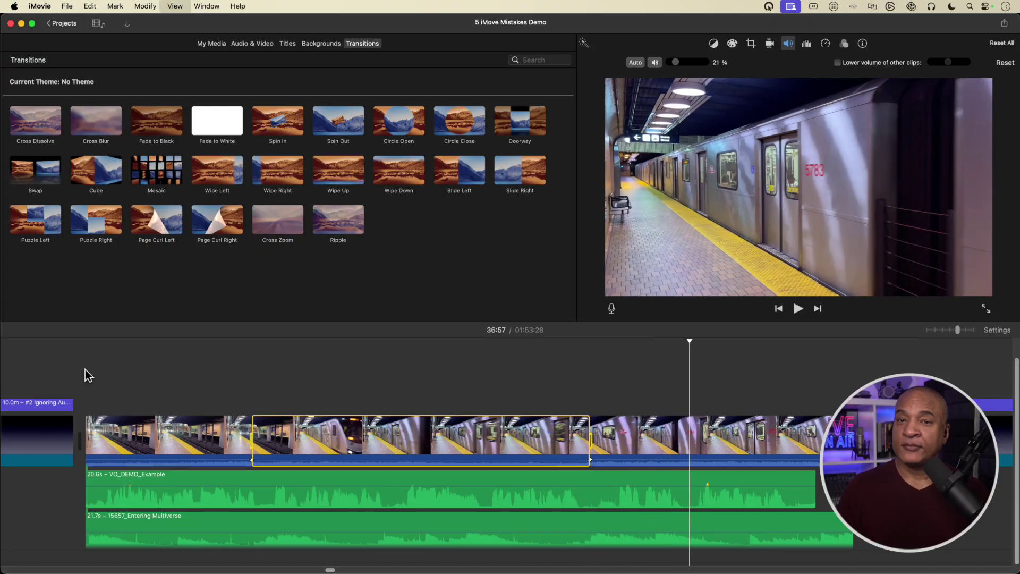